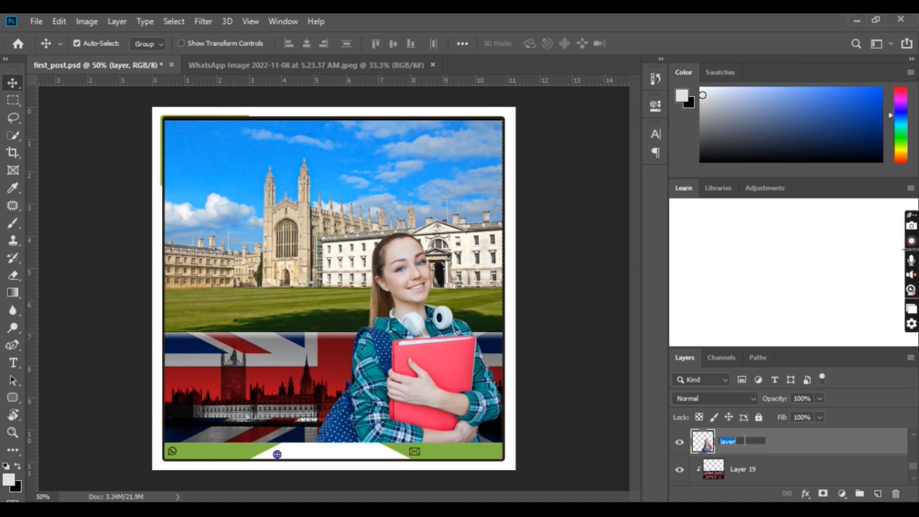
# Rename the student's layer as model_layer.
pyautogui.write('model_layer')
pyautogui.press('Return')
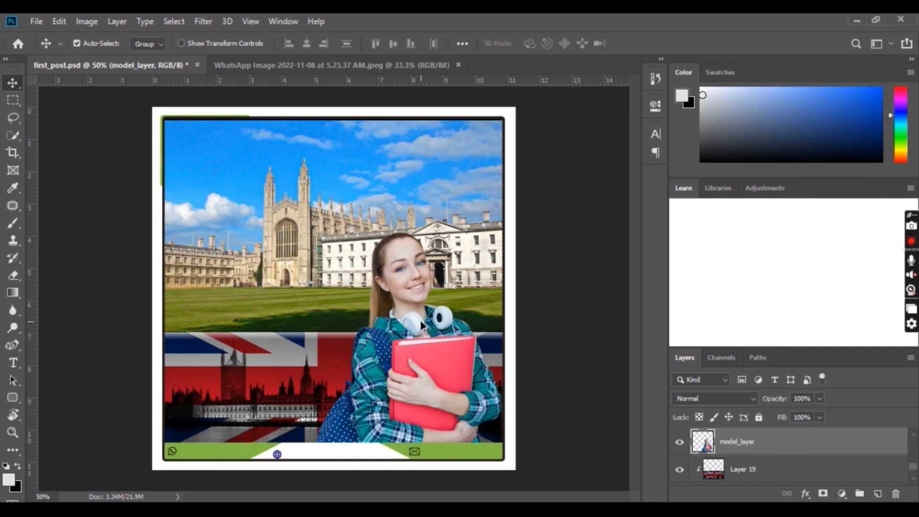
# Bring the Union Jack from the WhatsApp Image document into first_post.psd as a new layer.
pyautogui.click(371, 65)
pyautogui.moveTo(396, 246); pyautogui.dragTo(421, 379)
pyautogui.moveTo(319, 252); pyautogui.dragTo(395, 259)
pyautogui.hotkey('ctrl', 'z')
pyautogui.moveTo(326, 247); pyautogui.dragTo(382, 251)
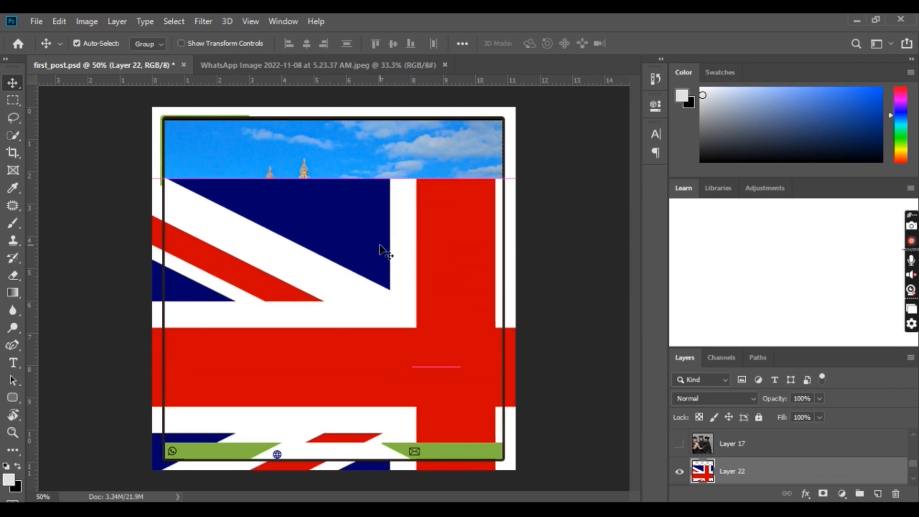
# Scale the Union Jack down to about 12% and position it over the student's red book.
pyautogui.hotkey('ctrl', 't')
pyautogui.moveTo(178, 197); pyautogui.dragTo(421, 343)
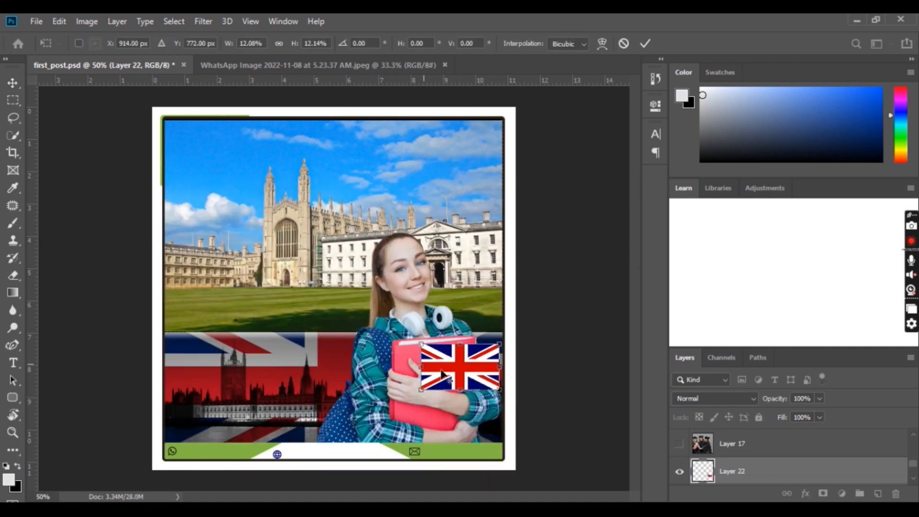
pyautogui.moveTo(441, 374); pyautogui.dragTo(416, 375)
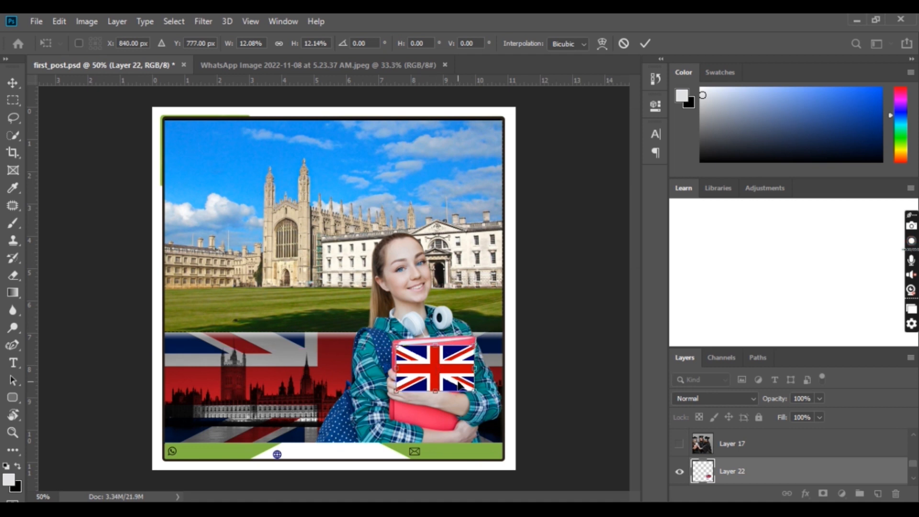
# Warp the flag so its corners and edges match the shape of the red book, and apply the warp.
pyautogui.rightClick(435, 358)
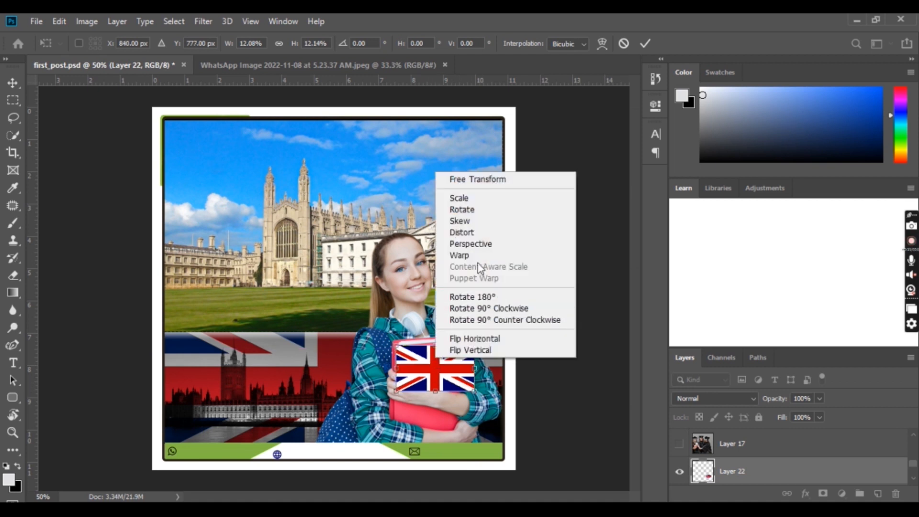
pyautogui.click(493, 256)
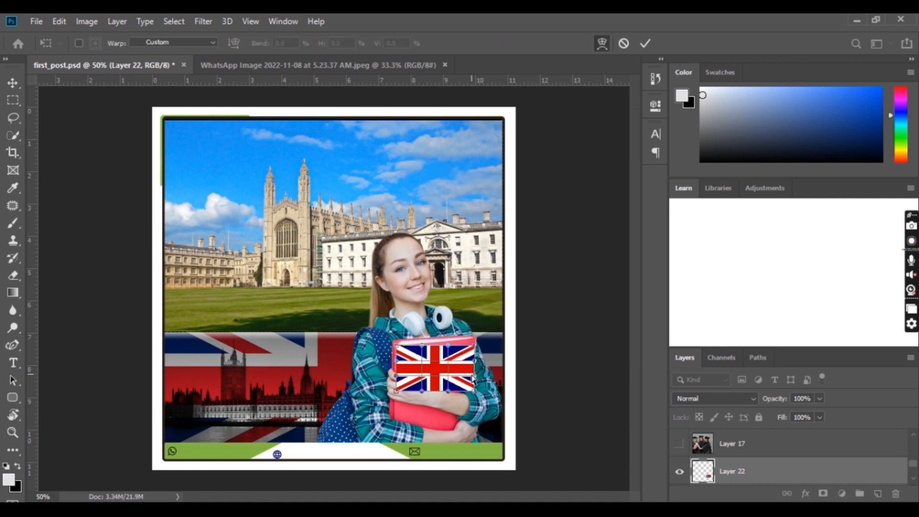
pyautogui.moveTo(471, 400); pyautogui.dragTo(454, 425)
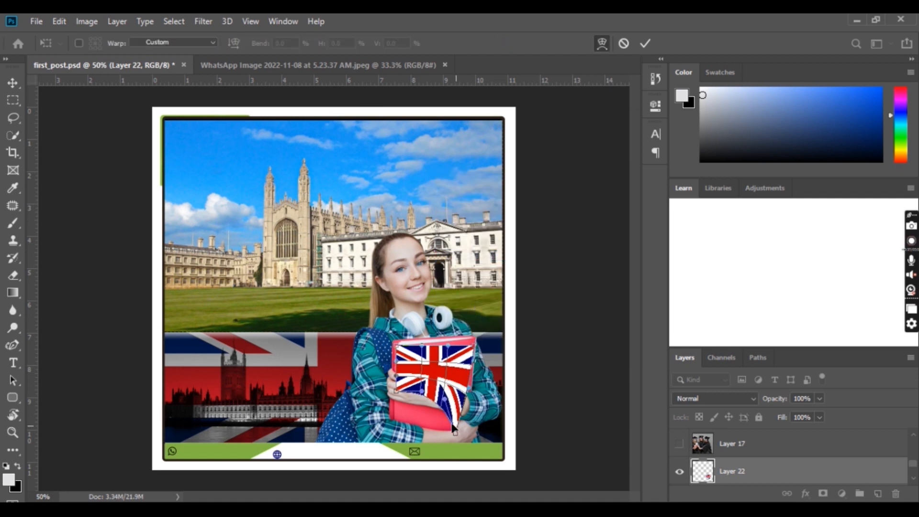
pyautogui.moveTo(401, 398); pyautogui.dragTo(431, 407)
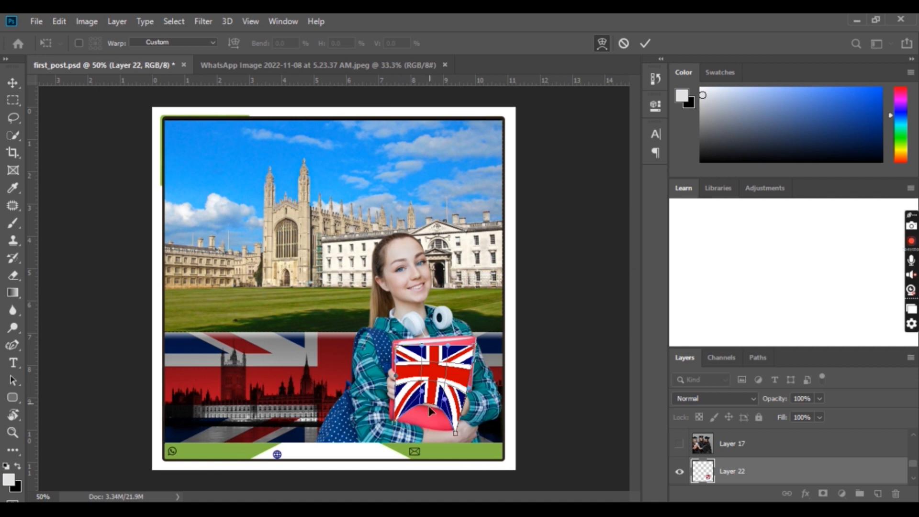
pyautogui.moveTo(437, 407); pyautogui.dragTo(303, 319)
pyautogui.press('Return')
# Refine the flag's fit with Free Transform and Warp, adjusting its lower corner, side and bottom edge to cover the book.
pyautogui.scroll(3, 422, 401)
pyautogui.hotkey('ctrl', 't')
pyautogui.moveTo(515, 470)
pyautogui.mouseDown()
pyautogui.moveTo(498, 454)
pyautogui.moveTo(522, 453)
pyautogui.mouseUp()
pyautogui.moveTo(407, 404); pyautogui.dragTo(420, 412)
pyautogui.click(602, 43)
pyautogui.moveTo(530, 347); pyautogui.dragTo(579, 298)
pyautogui.moveTo(535, 469)
pyautogui.mouseDown()
pyautogui.moveTo(542, 462)
pyautogui.moveTo(536, 469)
pyautogui.mouseUp()
pyautogui.moveTo(411, 471); pyautogui.dragTo(390, 476)
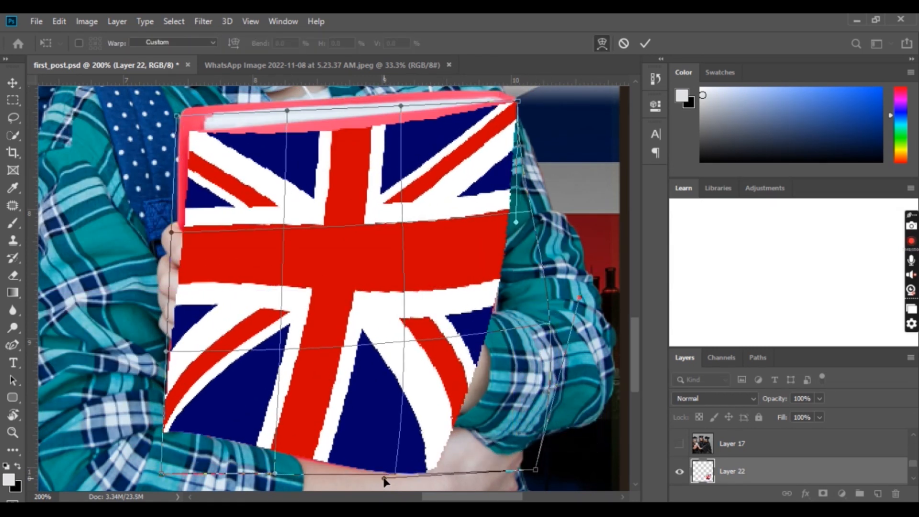
pyautogui.press('Return')
pyautogui.hotkey('ctrl', '-')
pyautogui.hotkey('ctrl', '-')
pyautogui.hotkey('ctrl', '-')
pyautogui.press('ctrl')
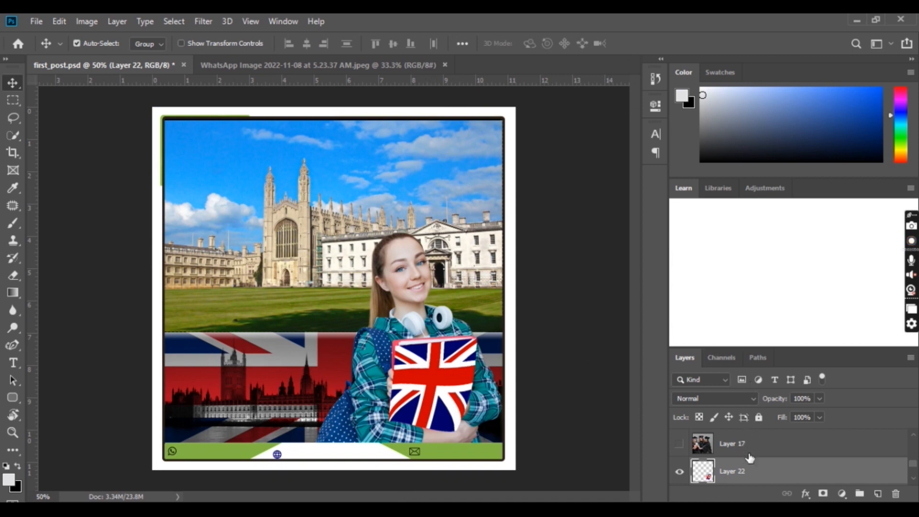
# Duplicate model_layer and move the copy above the flag's layer.
pyautogui.scroll(-1, 753, 484)
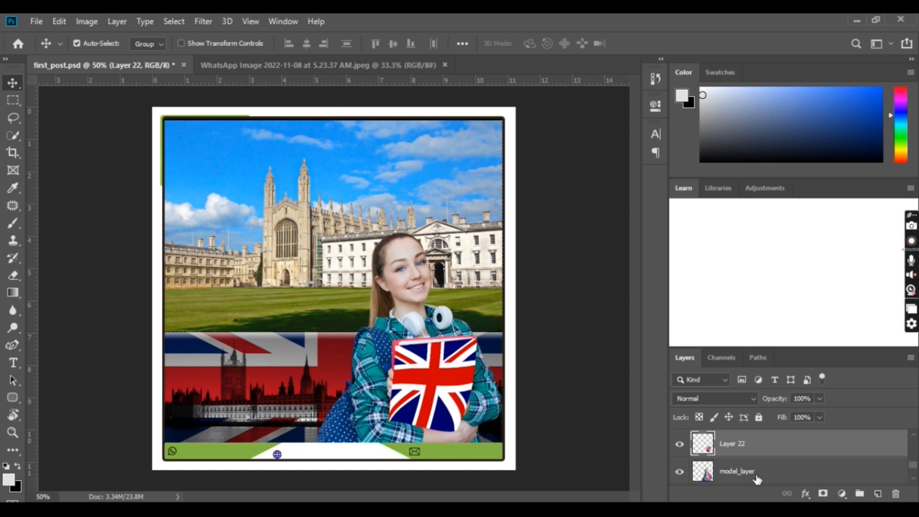
pyautogui.click(757, 480)
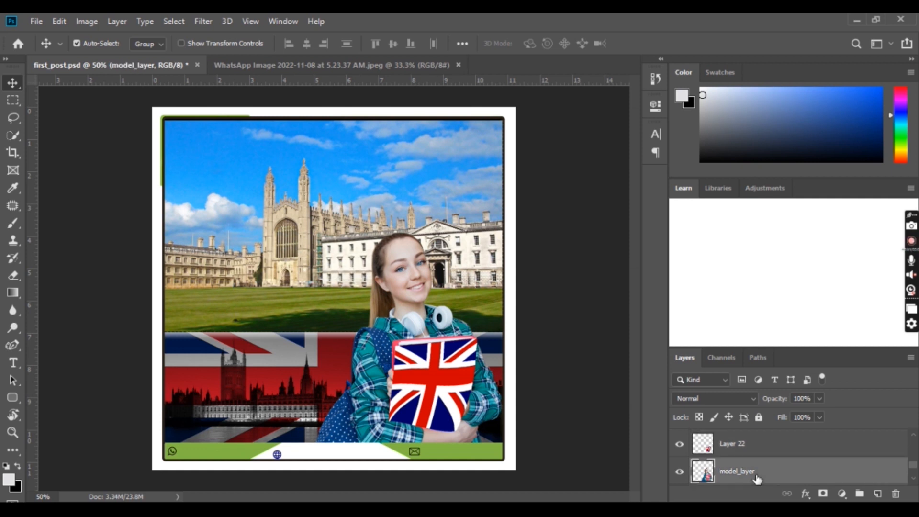
pyautogui.hotkey('ctrl', 'j')
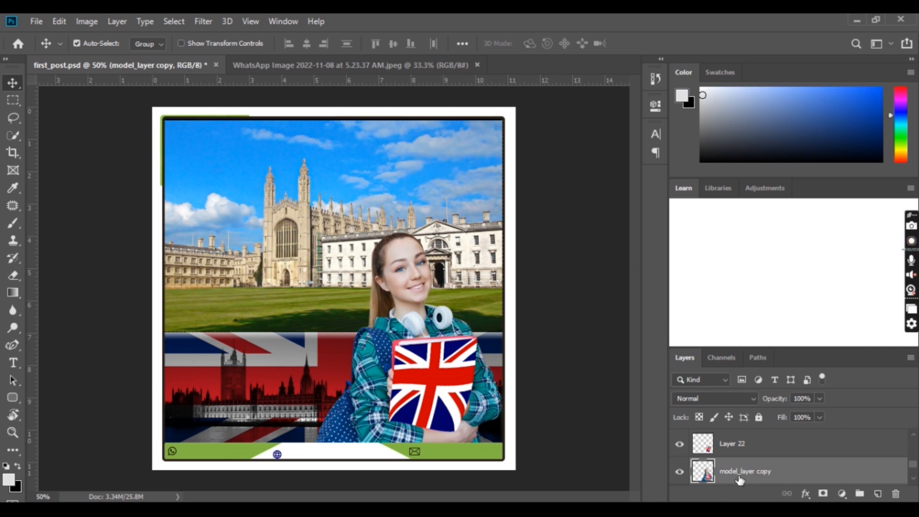
pyautogui.scroll(-1, 739, 480)
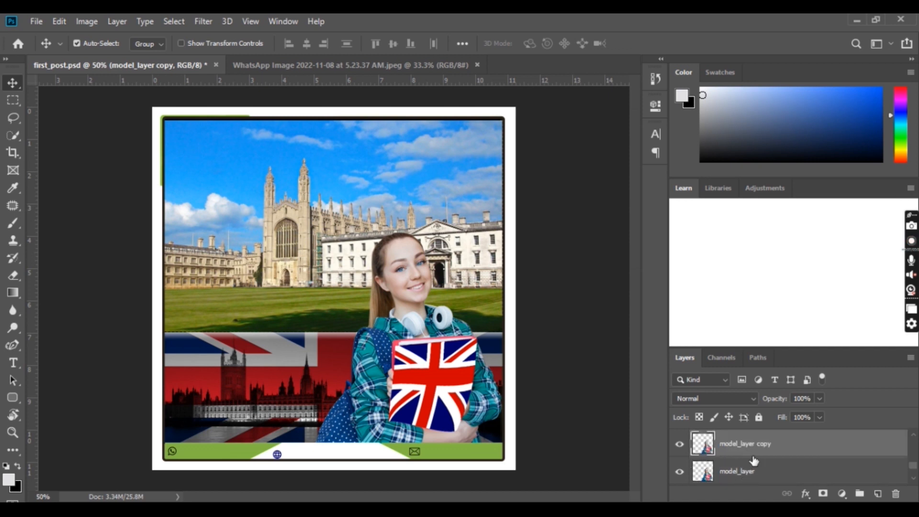
pyautogui.scroll(1, 754, 458)
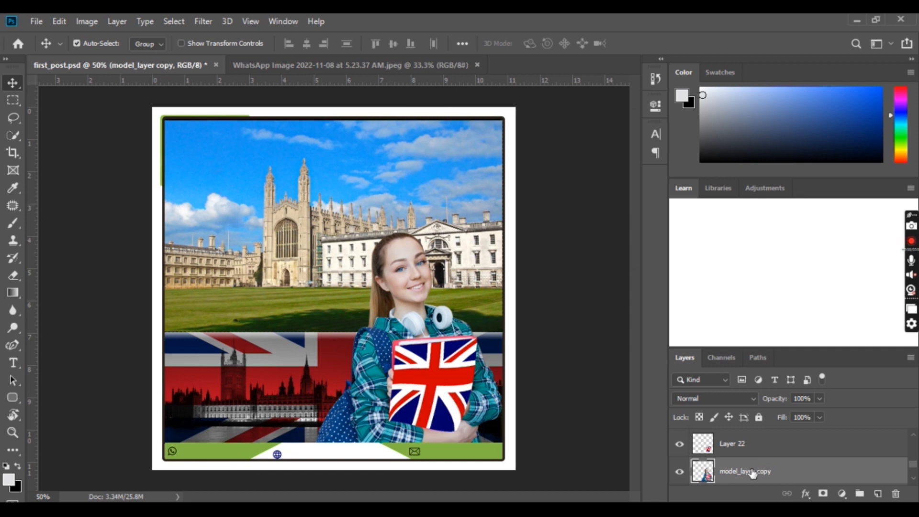
pyautogui.moveTo(752, 474); pyautogui.dragTo(748, 439)
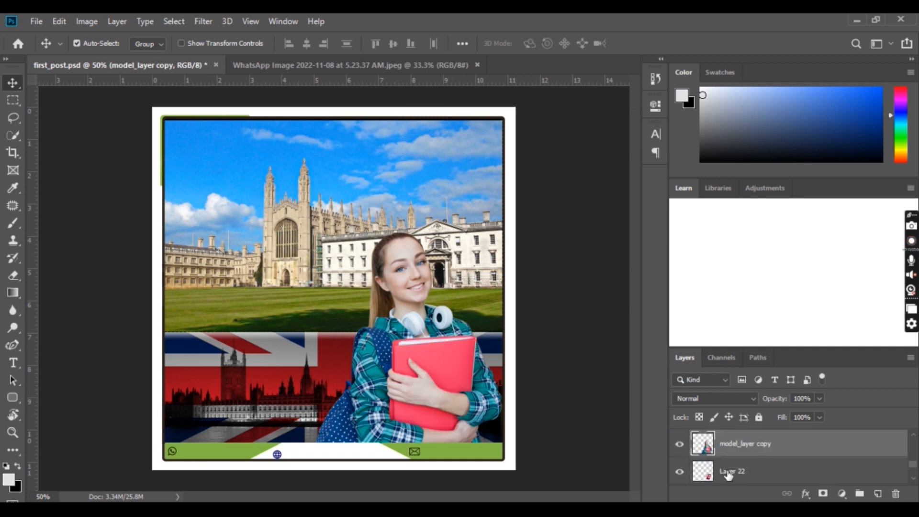
# Rename the Union Jack's layer as flag.
pyautogui.doubleClick(733, 472)
pyautogui.write('f')
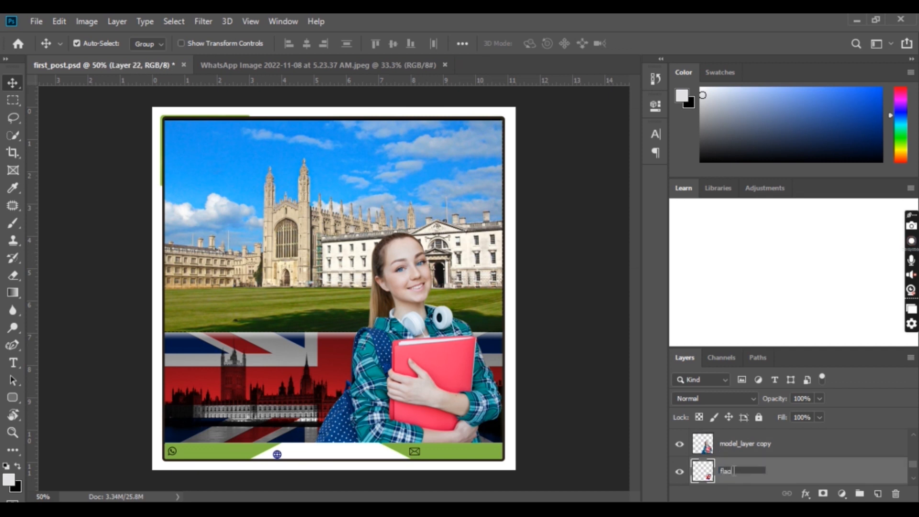
pyautogui.write('lag')
pyautogui.press('Return')
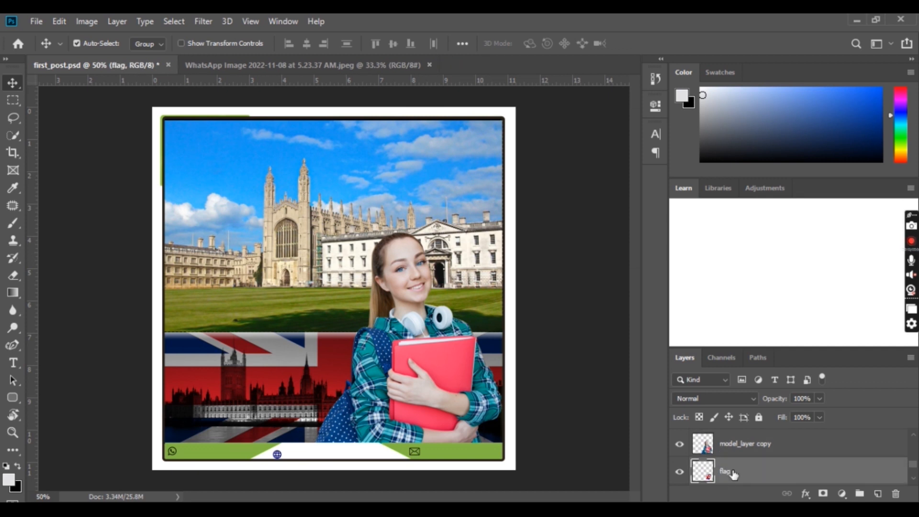
# Hide model_layer copy to check the flag beneath it, and show the copy again.
pyautogui.click(680, 443)
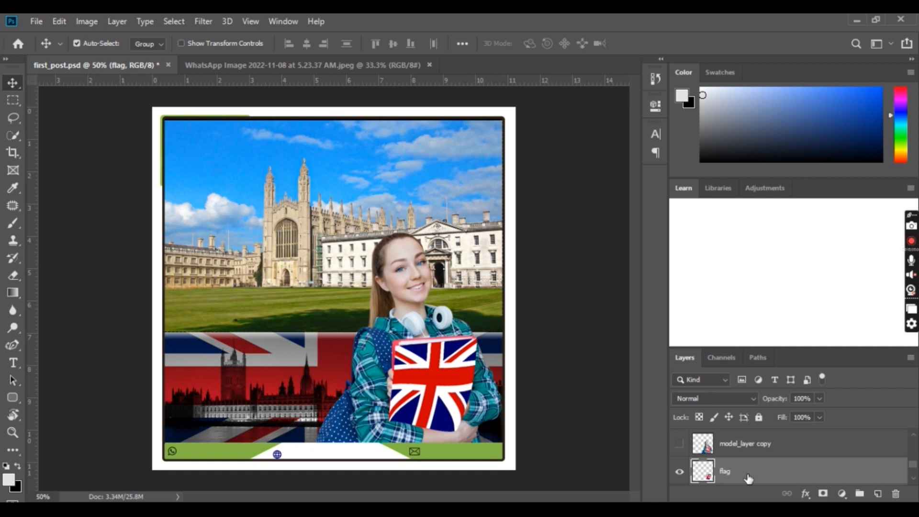
pyautogui.click(688, 473)
pyautogui.click(688, 474)
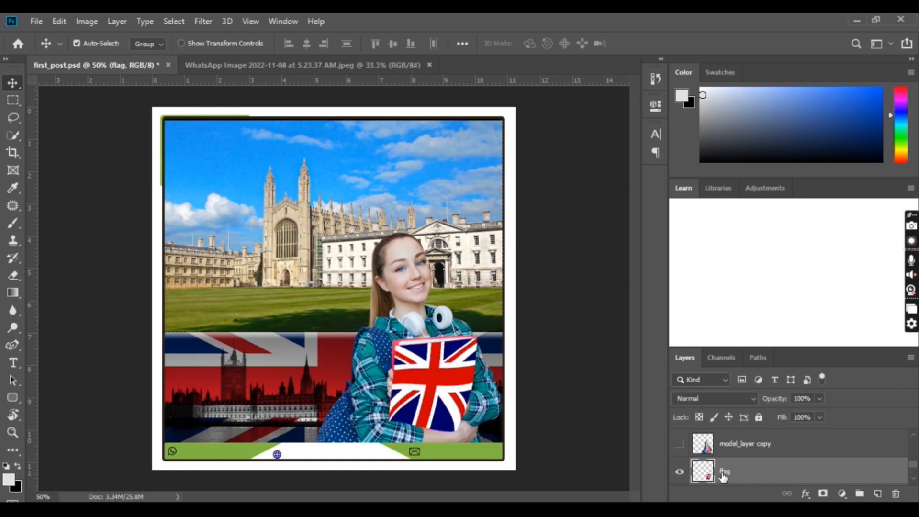
pyautogui.click(680, 444)
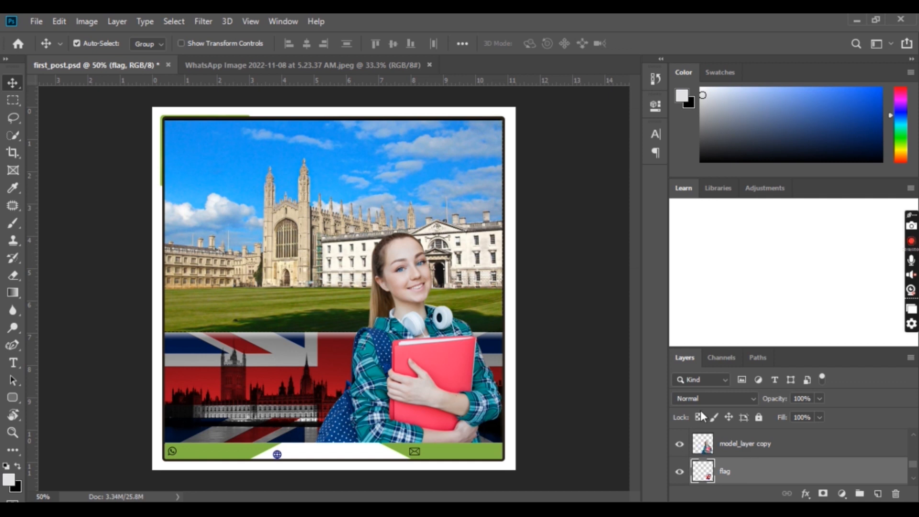
# Add a layer mask to model_layer copy, choose the Brush tool and open its brush settings.
pyautogui.click(742, 447)
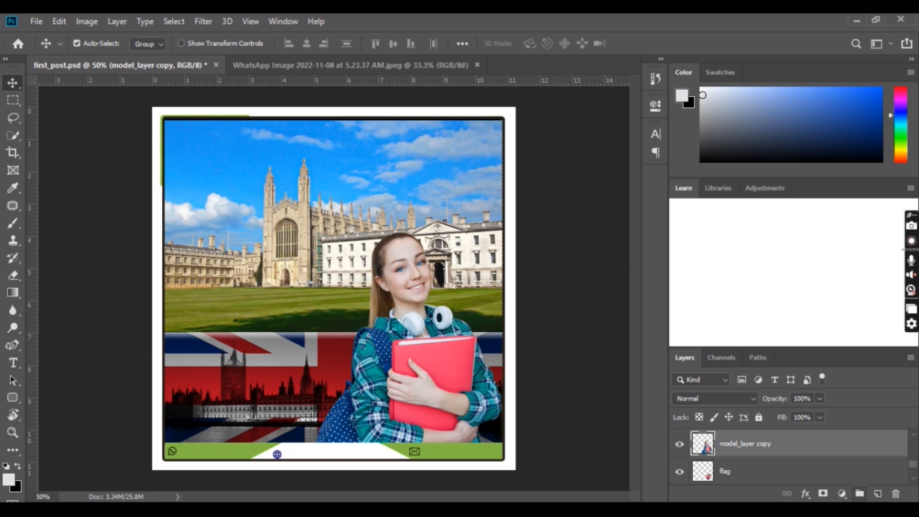
pyautogui.click(824, 494)
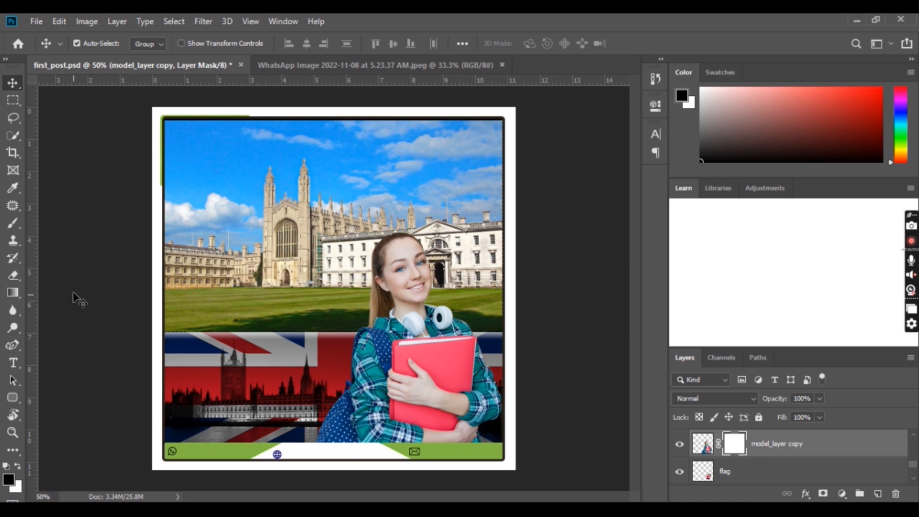
pyautogui.click(13, 223)
pyautogui.click(97, 43)
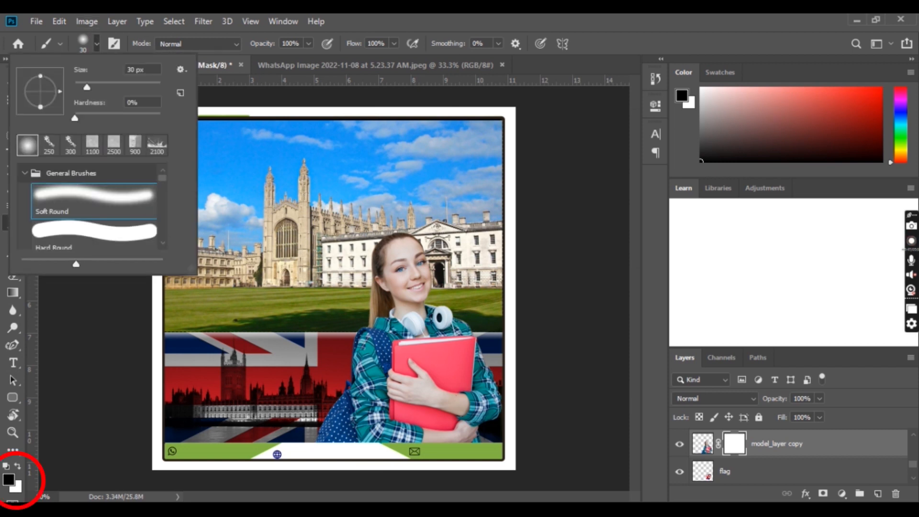
# Select the student's layer and rename it as model_layer.
pyautogui.click(397, 266)
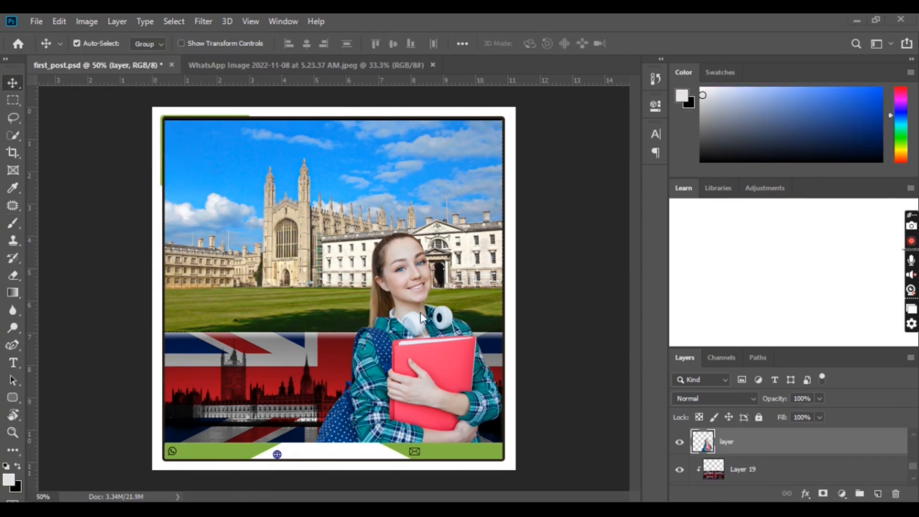
pyautogui.doubleClick(726, 442)
pyautogui.write('model_layer')
pyautogui.press('Return')
# Place the Union Jack in the poster, scaled to about 12%, over the student's red book.
pyautogui.click(352, 64)
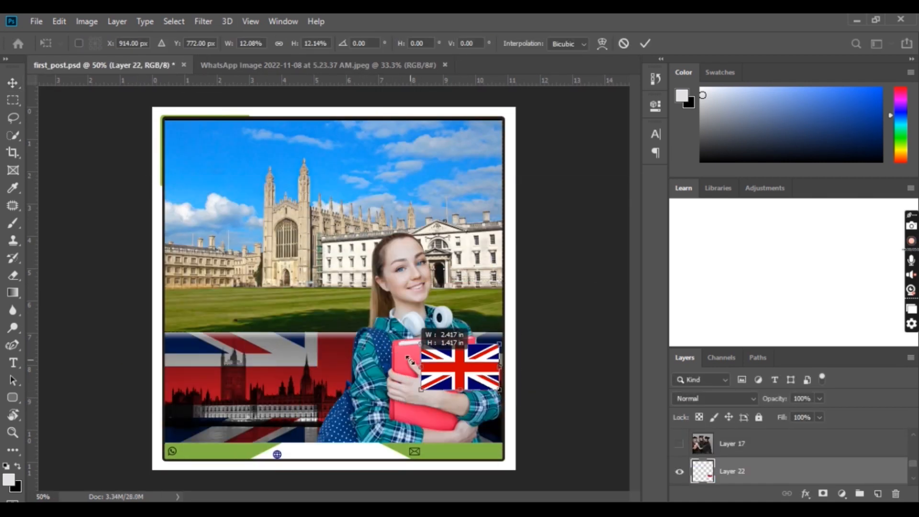
pyautogui.moveTo(496, 389); pyautogui.dragTo(428, 426)
# Warp the flag's corners onto the corners of the red book and apply the warp.
pyautogui.rightClick(434, 360)
pyautogui.click(454, 255)
pyautogui.moveTo(474, 344); pyautogui.dragTo(477, 338)
pyautogui.moveTo(397, 345); pyautogui.dragTo(393, 342)
pyautogui.moveTo(392, 382); pyautogui.dragTo(389, 385)
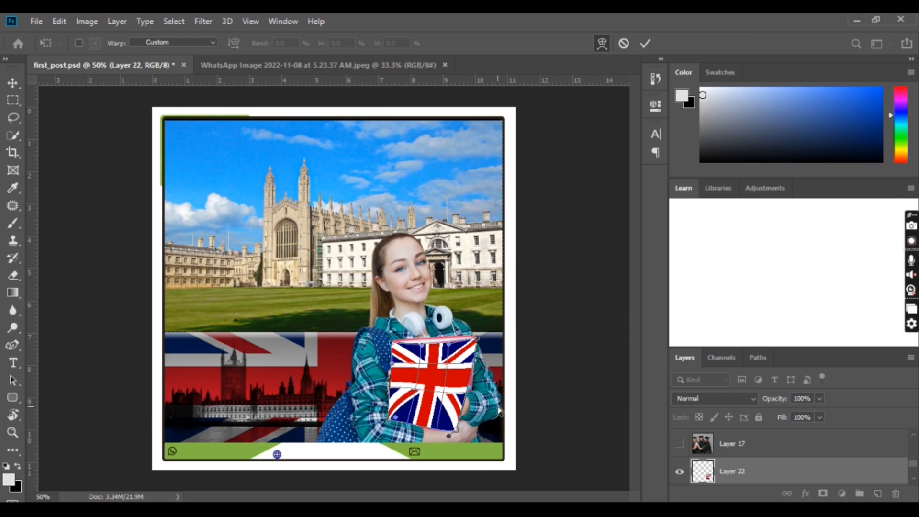
pyautogui.press('Return')
# Refine the flag's corners with Free Transform and warp its top and bottom edges to follow the book.
pyautogui.hotkey('ctrl', '+')
pyautogui.hotkey('ctrl', '+')
pyautogui.hotkey('ctrl', '+')
pyautogui.moveTo(449, 335); pyautogui.dragTo(303, 296)
pyautogui.hotkey('ctrl', 't')
pyautogui.moveTo(517, 472)
pyautogui.mouseDown()
pyautogui.moveTo(511, 463)
pyautogui.moveTo(513, 471)
pyautogui.mouseUp()
pyautogui.moveTo(164, 100); pyautogui.dragTo(177, 115)
pyautogui.moveTo(512, 469); pyautogui.dragTo(539, 468)
pyautogui.click(602, 43)
pyautogui.moveTo(393, 473); pyautogui.dragTo(382, 477)
pyautogui.moveTo(401, 106); pyautogui.dragTo(405, 85)
pyautogui.press('Return')
pyautogui.hotkey('ctrl', '-')
pyautogui.hotkey('ctrl', '-')
pyautogui.hotkey('ctrl', '-')
# Place a copy of model_layer above the Union Jack's layer and rename the Union Jack's layer as flag.
pyautogui.scroll(-1, 753, 481)
pyautogui.moveTo(742, 472); pyautogui.dragTo(749, 433)
pyautogui.doubleClick(733, 471)
pyautogui.write('flag')
pyautogui.press('Return')
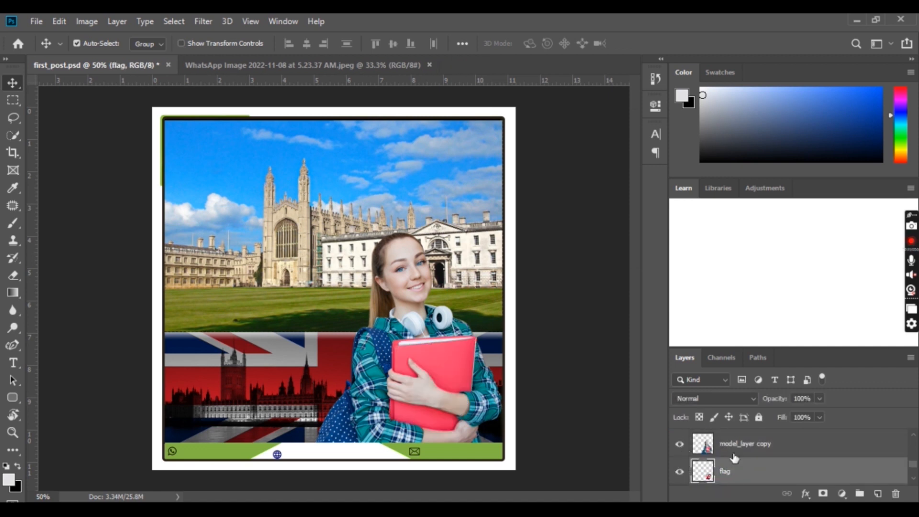
# Add a layer mask to model_layer copy and set up a black 100 px brush.
pyautogui.click(742, 446)
pyautogui.click(823, 493)
pyautogui.click(13, 223)
pyautogui.press(']')
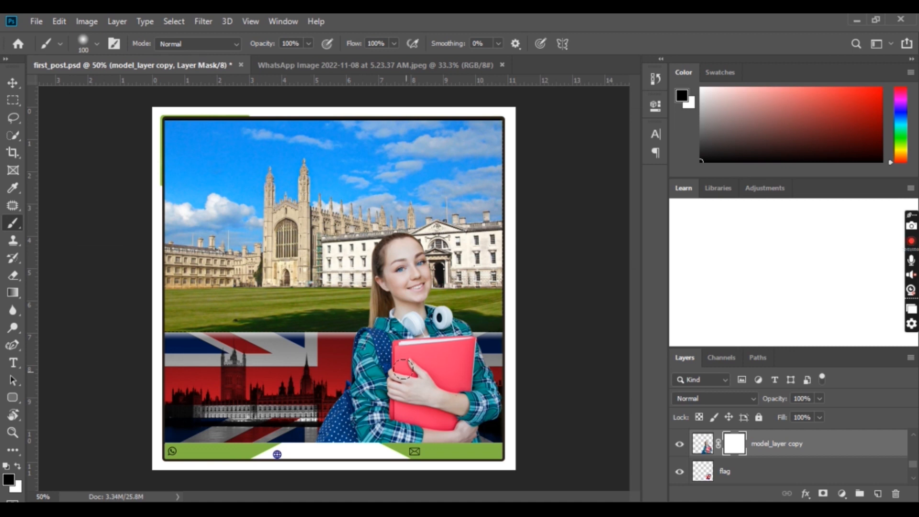
# Paint black on the mask over the book's cover around the hand and thumb to reveal the flag.
pyautogui.moveTo(404, 352)
pyautogui.mouseDown()
pyautogui.moveTo(463, 354)
pyautogui.moveTo(471, 384)
pyautogui.moveTo(421, 371)
pyautogui.moveTo(434, 369)
pyautogui.moveTo(418, 379)
pyautogui.mouseUp()
pyautogui.hotkey('ctrl', '+')
pyautogui.hotkey('ctrl', '+')
pyautogui.hotkey('ctrl', '+')
pyautogui.hotkey('ctrl', '+')
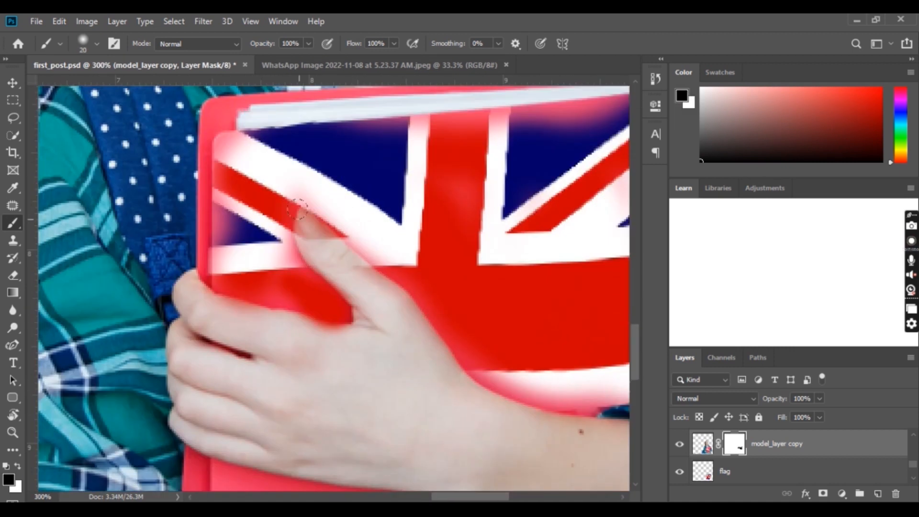
pyautogui.moveTo(297, 209)
pyautogui.mouseDown()
pyautogui.moveTo(317, 233)
pyautogui.moveTo(336, 282)
pyautogui.moveTo(299, 226)
pyautogui.moveTo(357, 263)
pyautogui.moveTo(339, 209)
pyautogui.moveTo(321, 209)
pyautogui.moveTo(228, 150)
pyautogui.moveTo(214, 173)
pyautogui.moveTo(244, 244)
pyautogui.mouseUp()
# Adjust the brush size and refine the mask along the book's spine side and between the thumb and fingers.
pyautogui.press('x')
pyautogui.press('x')
pyautogui.press('[')
pyautogui.press('[')
pyautogui.press('[')
pyautogui.press('[')
pyautogui.press('[')
pyautogui.press('[')
pyautogui.press('[')
pyautogui.press(']')
pyautogui.press(']')
pyautogui.press(']')
pyautogui.press(']')
pyautogui.press(']')
pyautogui.press(']')
pyautogui.press('[')
pyautogui.moveTo(220, 210)
pyautogui.mouseDown()
pyautogui.moveTo(297, 287)
pyautogui.moveTo(316, 273)
pyautogui.moveTo(349, 296)
pyautogui.mouseUp()
# Refine the mask along the book's top edge and beside the thumb and wrist with larger and smaller brushes.
pyautogui.press('x')
pyautogui.press('x')
pyautogui.moveTo(426, 129)
pyautogui.mouseDown()
pyautogui.moveTo(509, 125)
pyautogui.moveTo(326, 122)
pyautogui.mouseUp()
pyautogui.press(']')
pyautogui.moveTo(479, 306)
pyautogui.mouseDown()
pyautogui.moveTo(259, 363)
pyautogui.moveTo(321, 182)
pyautogui.mouseUp()
pyautogui.press('[')
pyautogui.press('[')
pyautogui.moveTo(319, 235)
pyautogui.mouseDown()
pyautogui.moveTo(365, 267)
pyautogui.moveTo(400, 273)
pyautogui.moveTo(527, 233)
pyautogui.mouseUp()
pyautogui.moveTo(406, 279)
pyautogui.mouseDown()
pyautogui.moveTo(318, 244)
pyautogui.moveTo(465, 151)
pyautogui.mouseUp()
# Paint the mask to reveal the flag on the book below the forearm, restoring the red spine with white.
pyautogui.press(']')
pyautogui.press(']')
pyautogui.press(']')
pyautogui.moveTo(216, 279)
pyautogui.mouseDown()
pyautogui.moveTo(493, 387)
pyautogui.moveTo(535, 338)
pyautogui.mouseUp()
pyautogui.press('[')
pyautogui.press('[')
pyautogui.press('x')
pyautogui.moveTo(208, 250)
pyautogui.mouseDown()
pyautogui.moveTo(180, 266)
pyautogui.moveTo(195, 344)
pyautogui.mouseUp()
pyautogui.press('x')
pyautogui.moveTo(221, 287); pyautogui.dragTo(255, 361)
pyautogui.moveTo(474, 422); pyautogui.dragTo(435, 401)
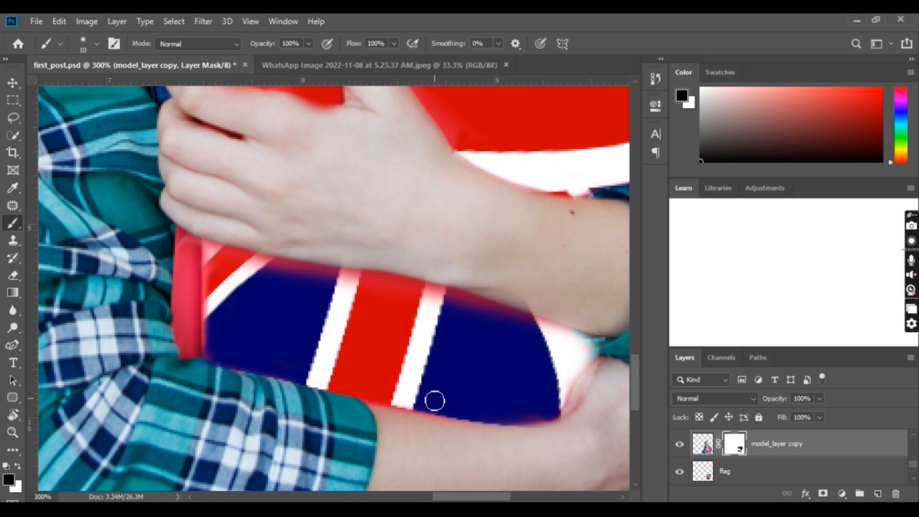